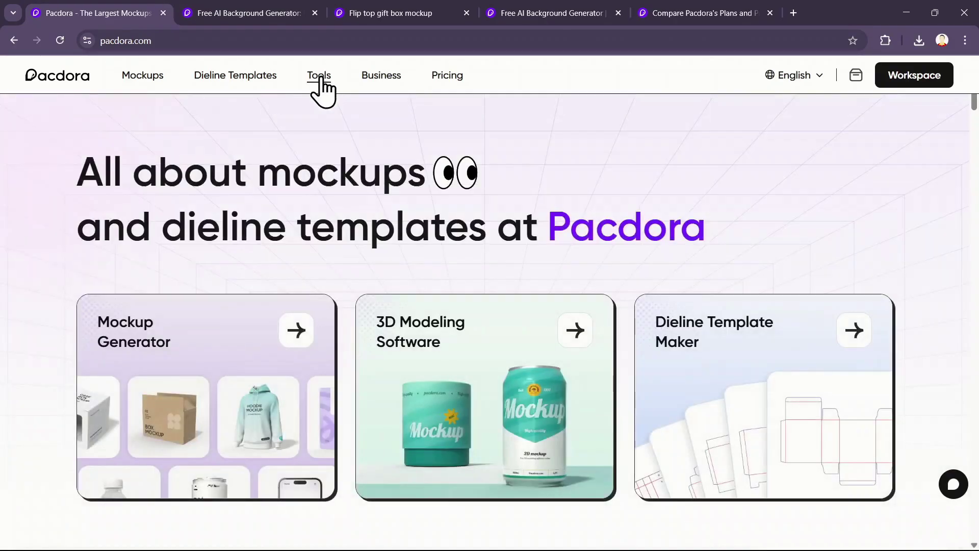
# Open the free AI background generator page and upload the square mailer box mockup as the product image
pyautogui.moveTo(319, 79)
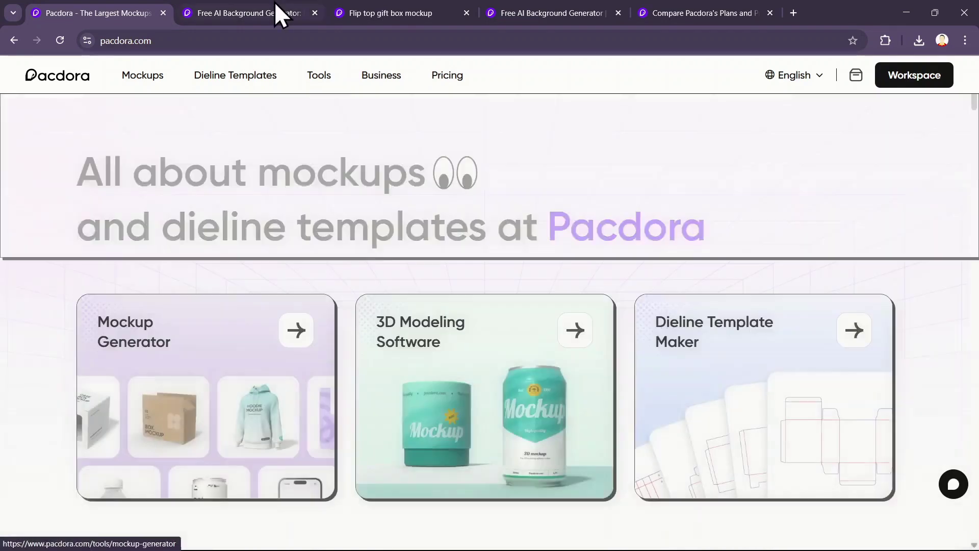
pyautogui.click(274, 3)
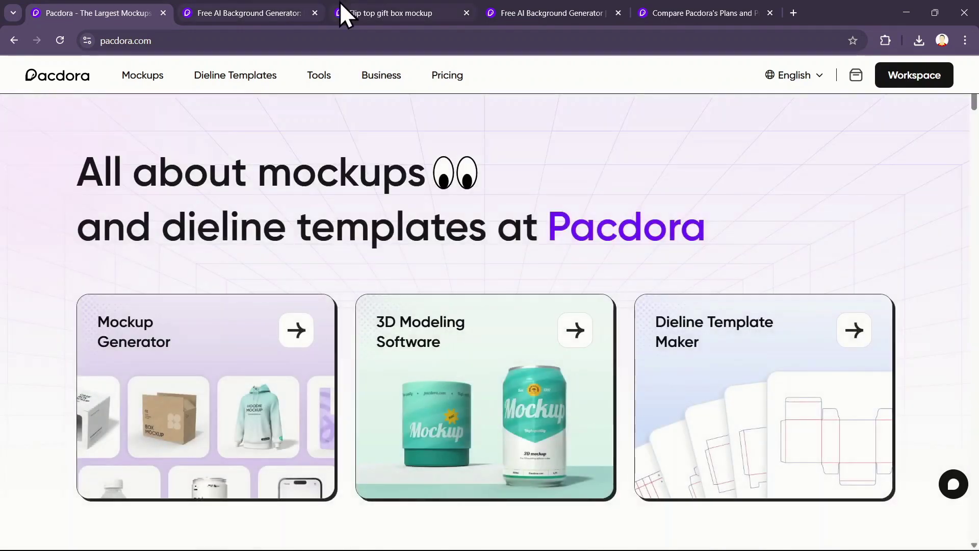
pyautogui.scroll(-3, 534, 352)
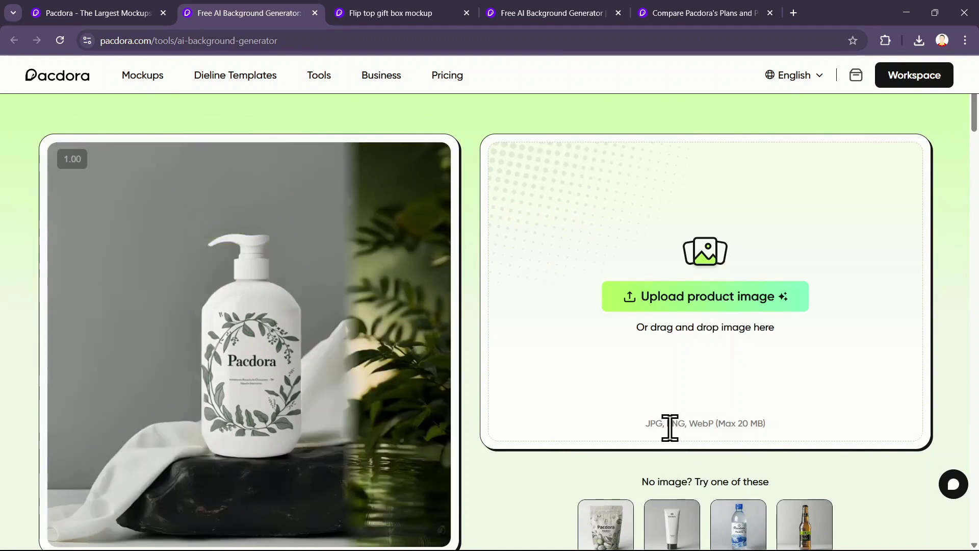
pyautogui.moveTo(670, 427); pyautogui.dragTo(827, 306)
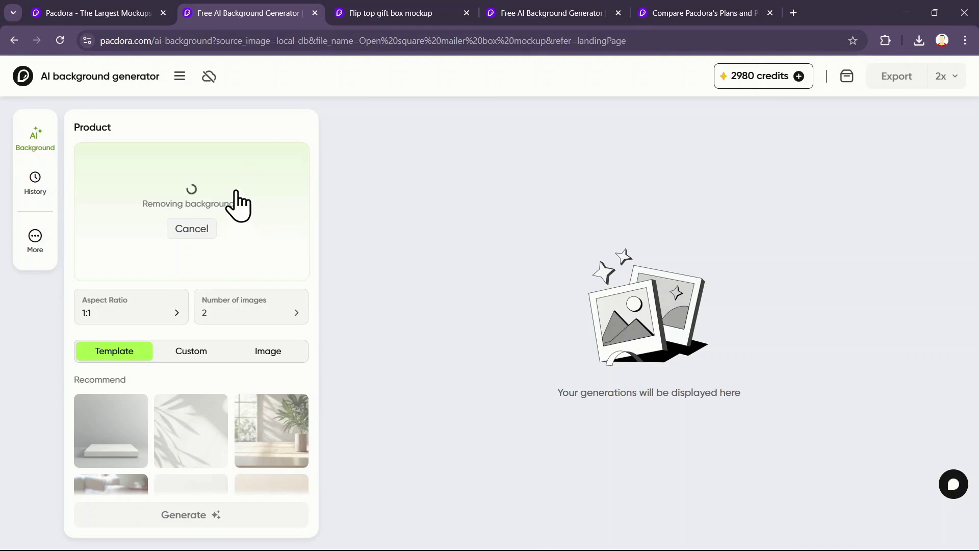
# Look at the AI background creation option in the flip top gift box mockup
pyautogui.click(386, 12)
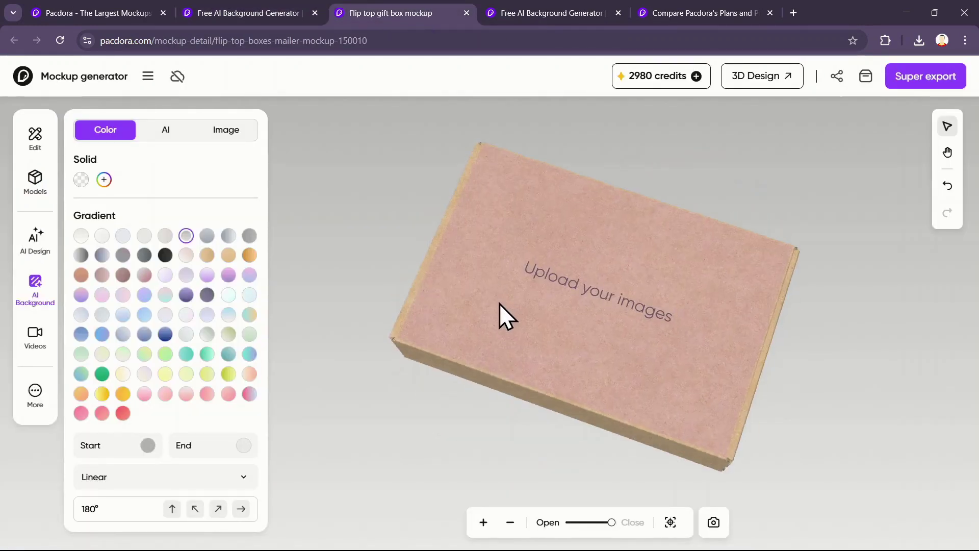
pyautogui.click(40, 291)
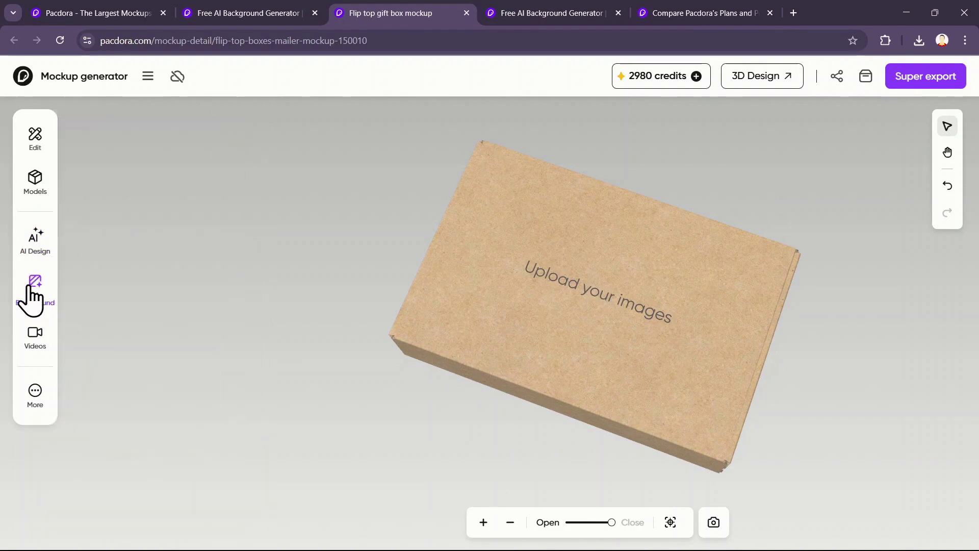
pyautogui.click(34, 298)
pyautogui.click(166, 129)
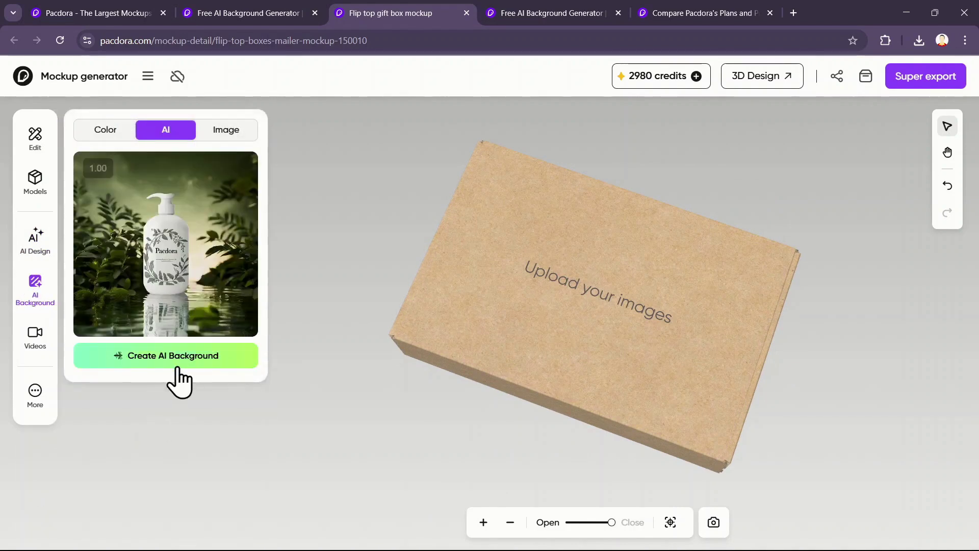
pyautogui.click(282, 3)
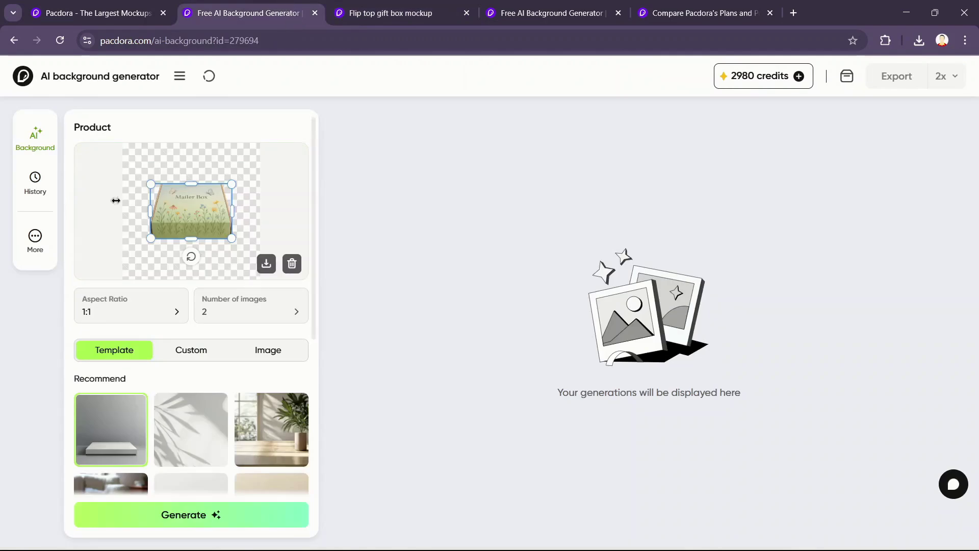
pyautogui.click(412, 4)
pyautogui.click(265, 8)
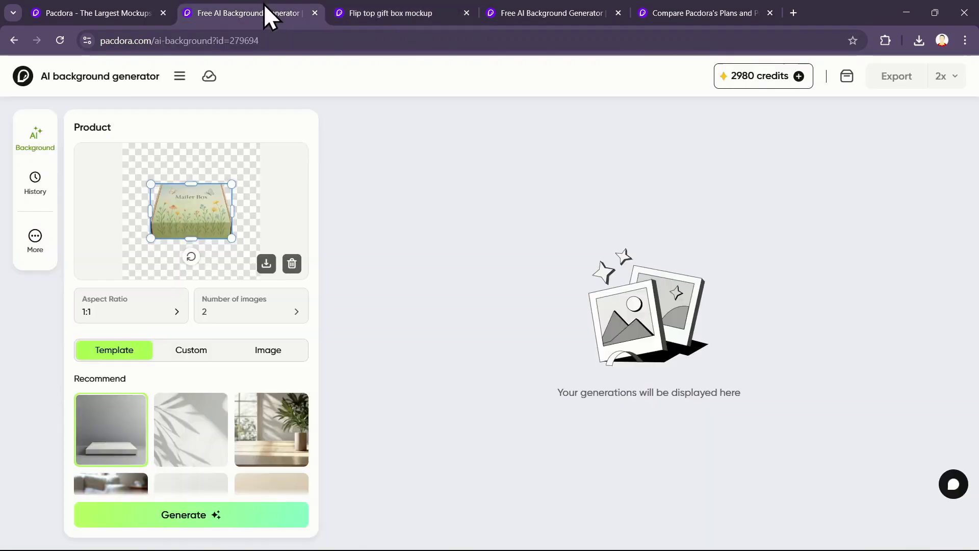
pyautogui.click(400, 9)
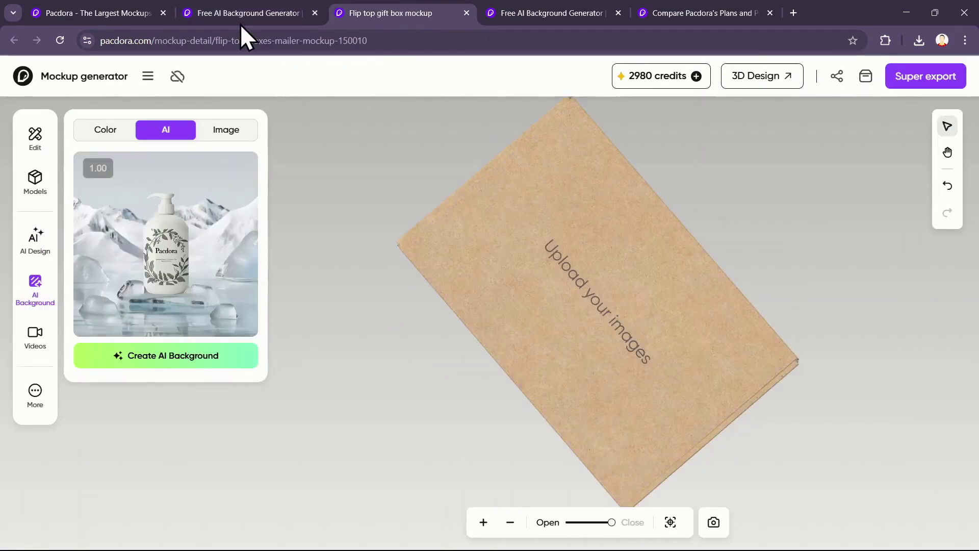
# Return to the AI background generator, enlarge the mailer box within its frame and set the aspect ratio to Custom Size
pyautogui.click(250, 14)
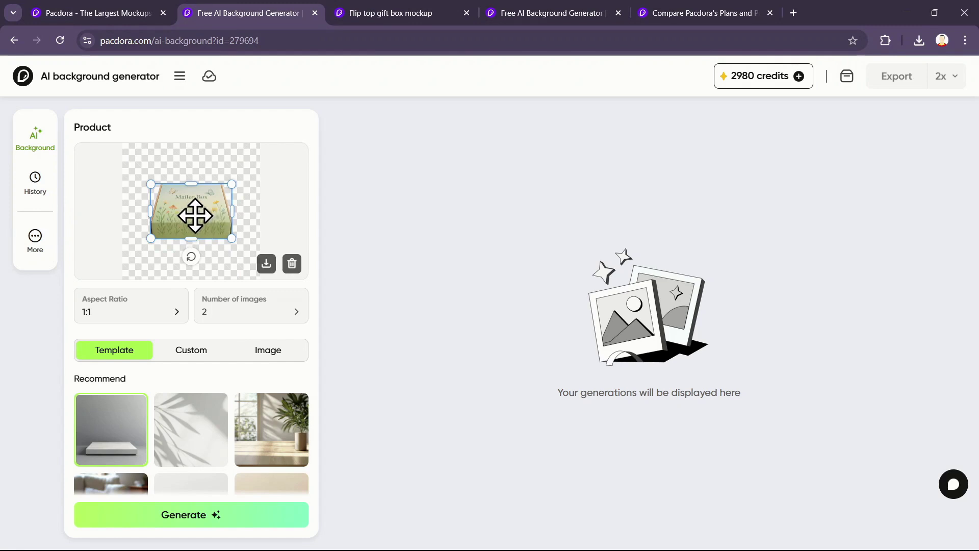
pyautogui.moveTo(187, 218); pyautogui.dragTo(209, 231)
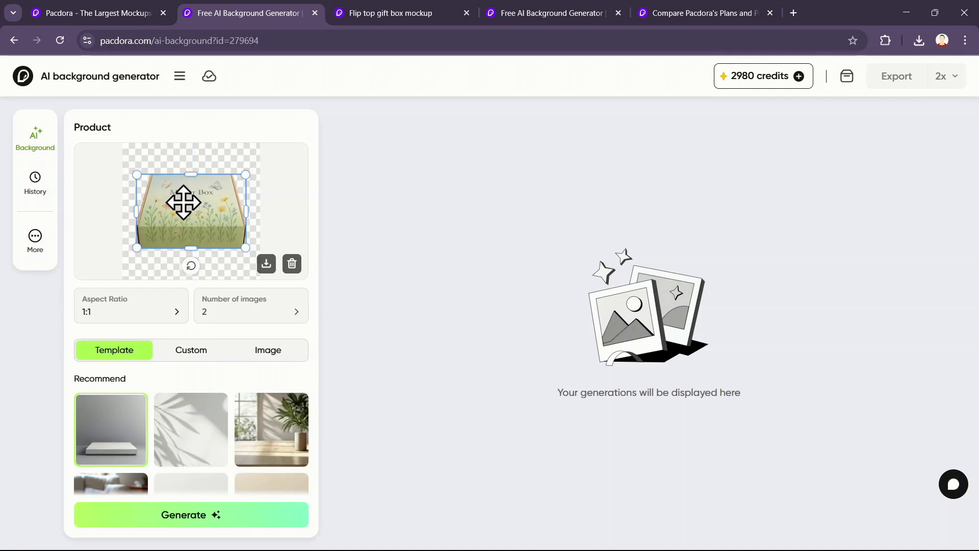
pyautogui.scroll(-1, 175, 258)
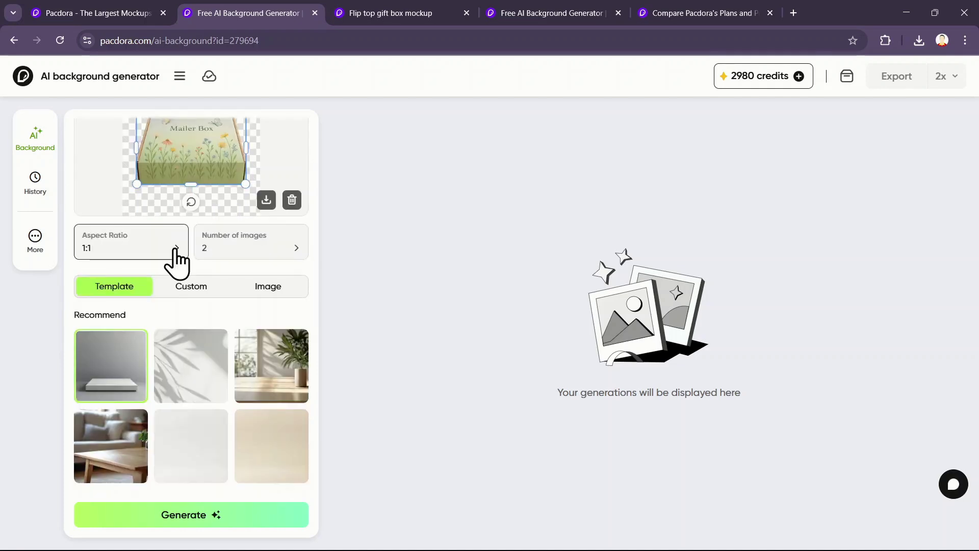
pyautogui.click(176, 255)
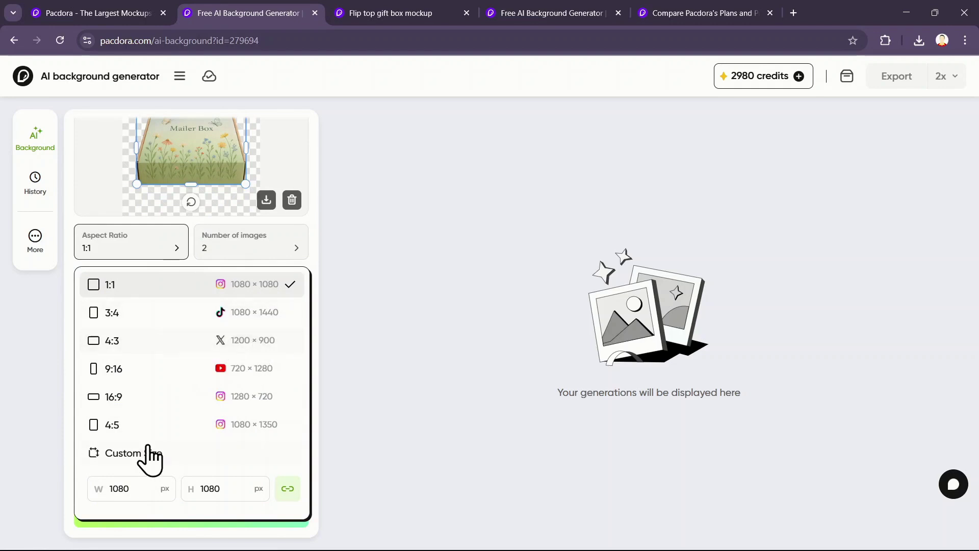
pyautogui.click(135, 484)
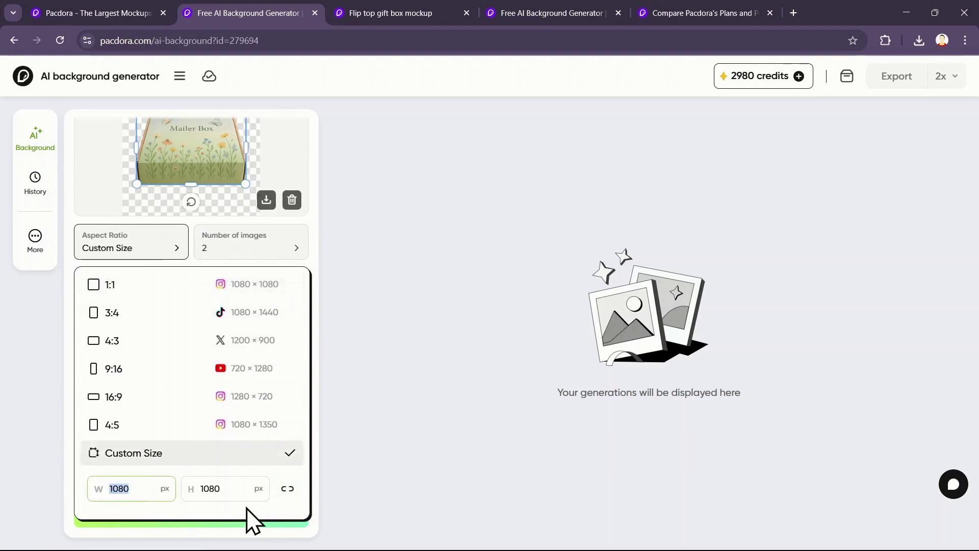
# Keep the number of images at 2 and generate backgrounds with the dark café counter template from the Display category
pyautogui.click(225, 242)
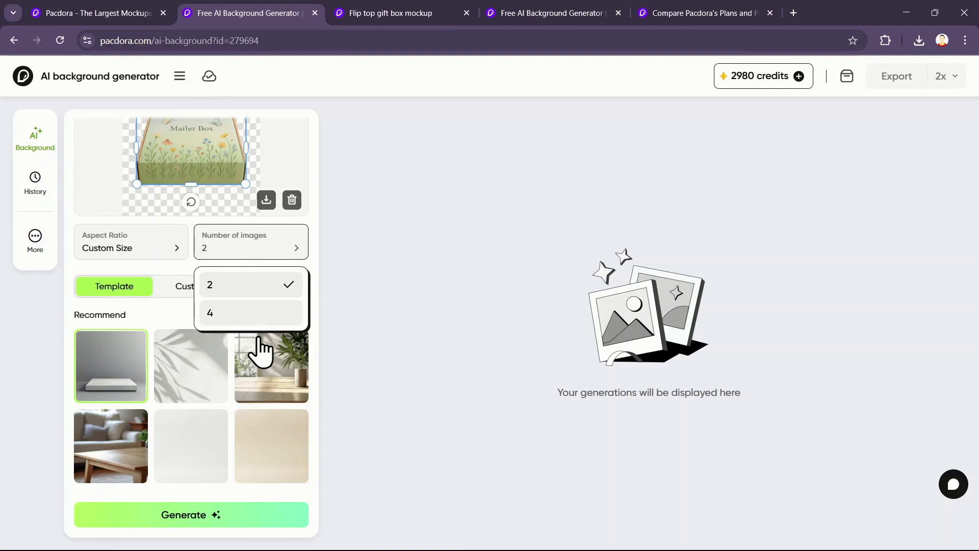
pyautogui.click(282, 250)
pyautogui.scroll(-1, 192, 303)
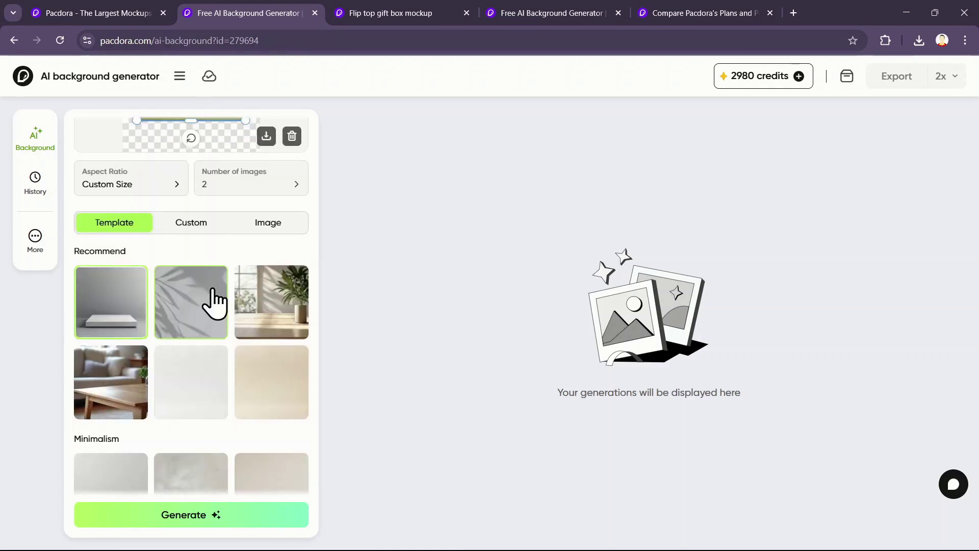
pyautogui.scroll(-2, 228, 276)
pyautogui.scroll(-6, 231, 265)
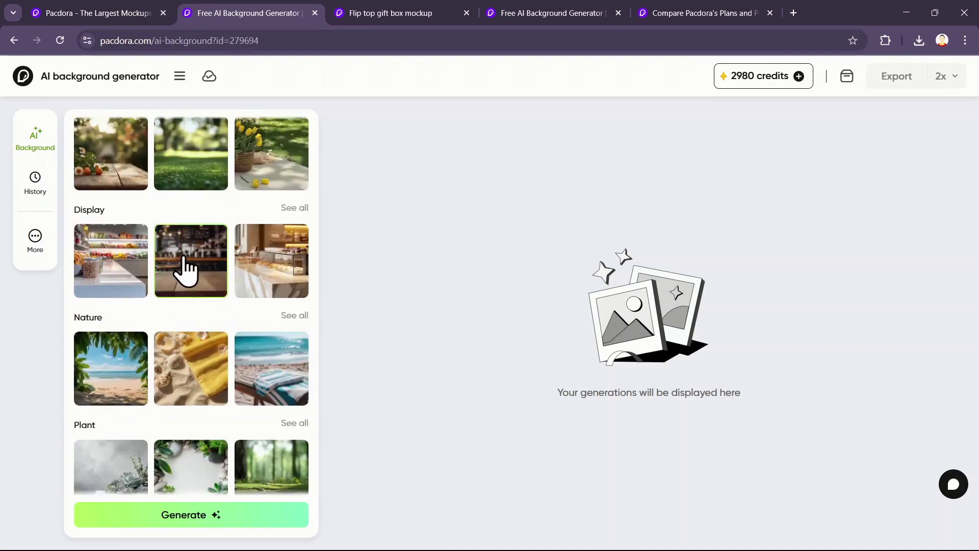
pyautogui.click(187, 259)
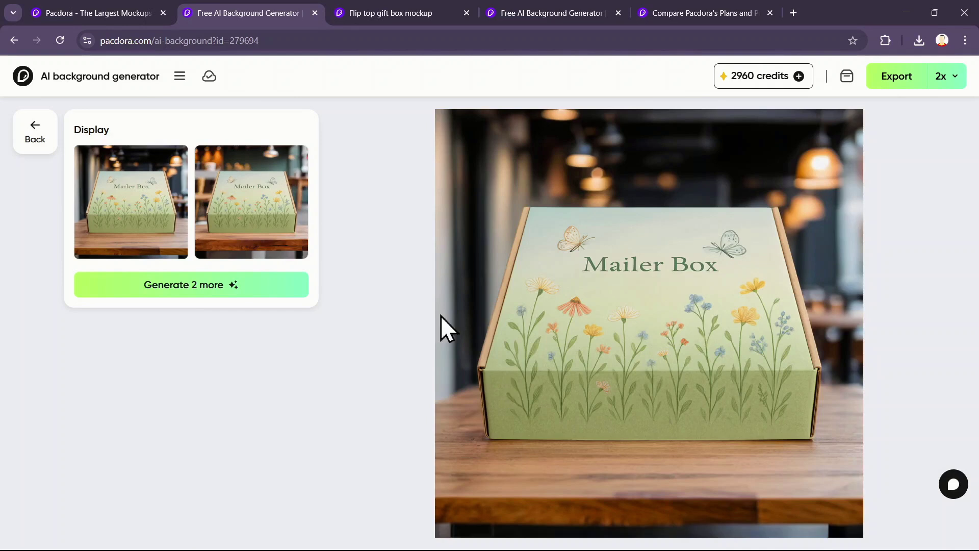
# Export the second generated café image at 2x and check the downloaded picture
pyautogui.click(214, 250)
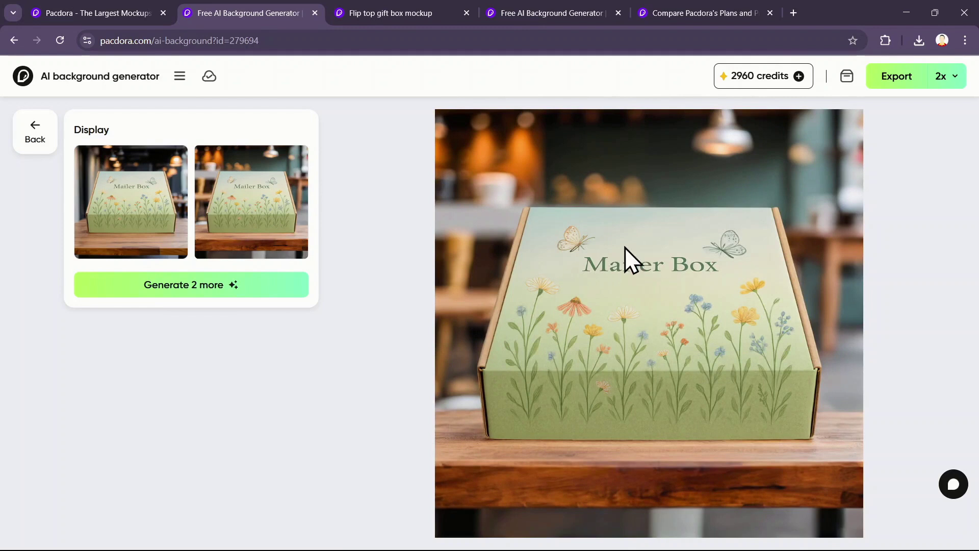
pyautogui.click(945, 78)
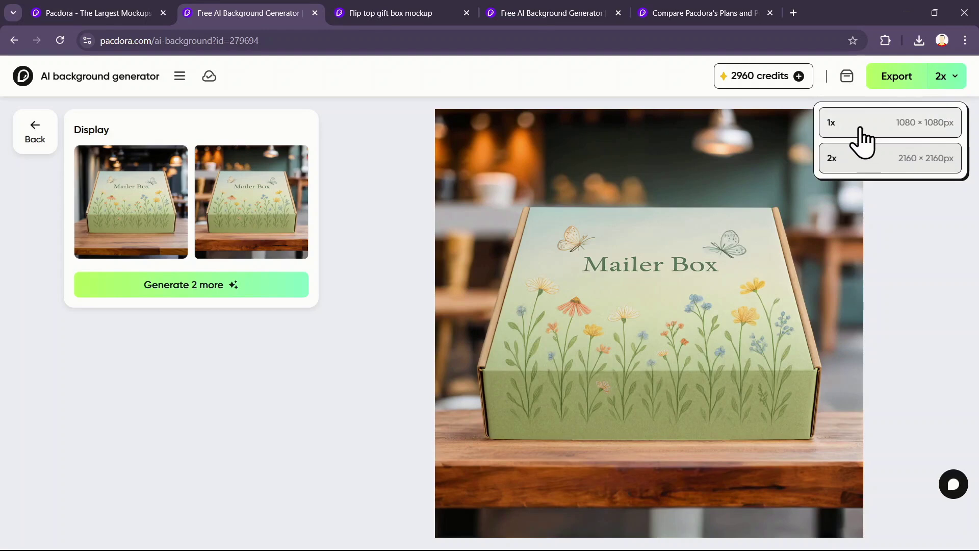
pyautogui.click(901, 78)
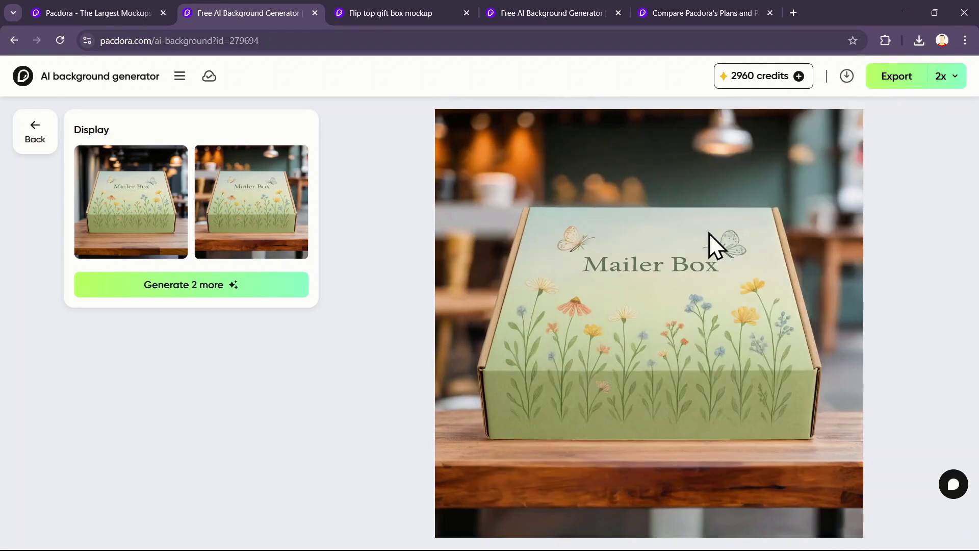
pyautogui.click(803, 78)
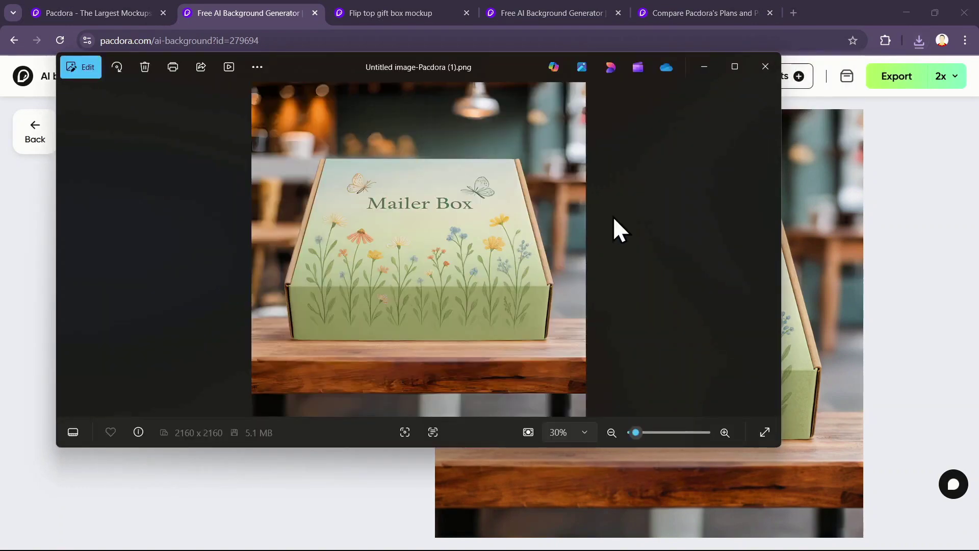
pyautogui.click(704, 71)
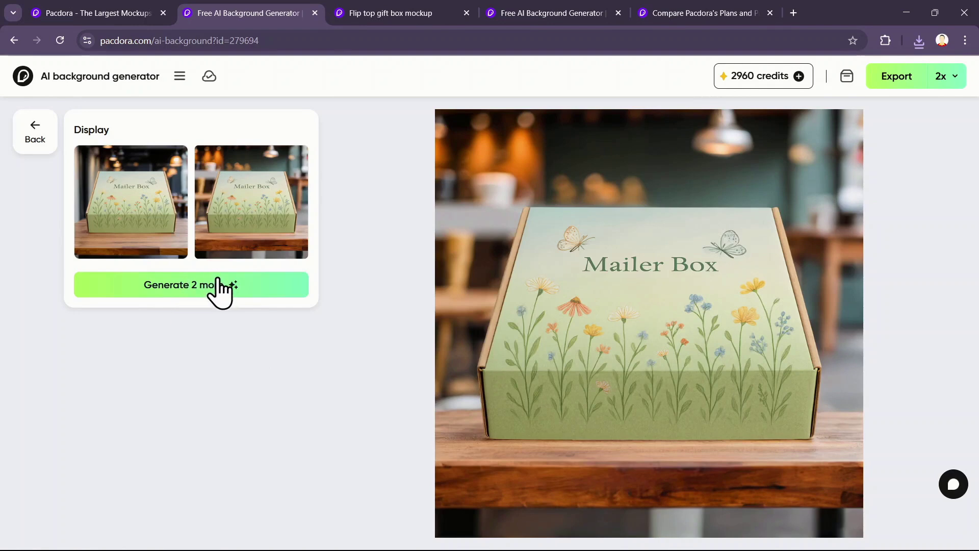
# Generate two custom backgrounds from an AI-suggested prompt about a pastel-toned mailer box with wildflowers, butterflies and a soft gradient sky
pyautogui.click(38, 134)
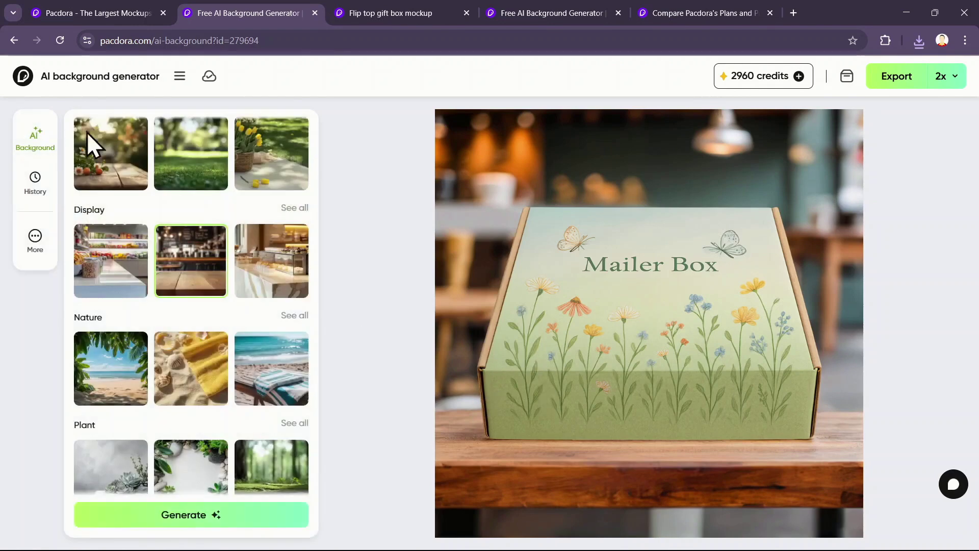
pyautogui.click(193, 311)
pyautogui.click(180, 388)
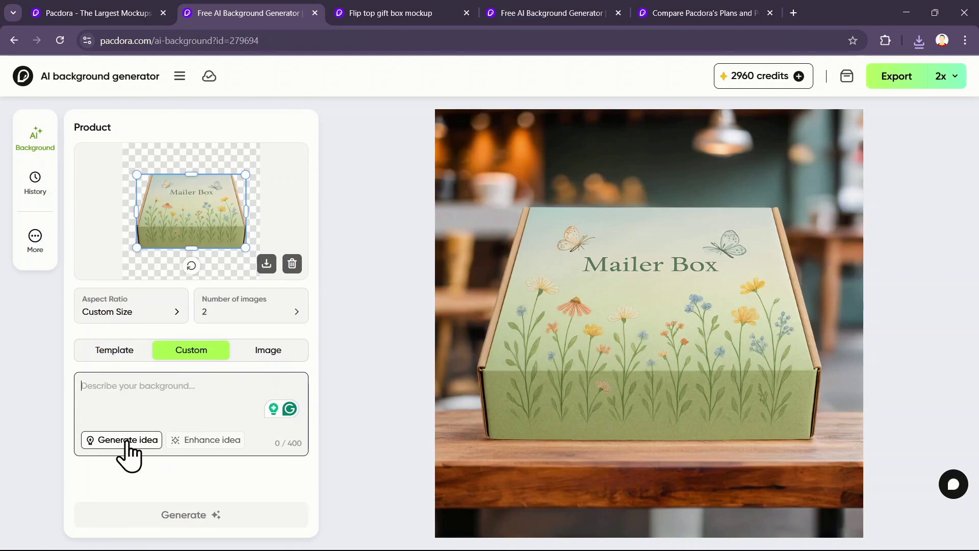
pyautogui.click(127, 441)
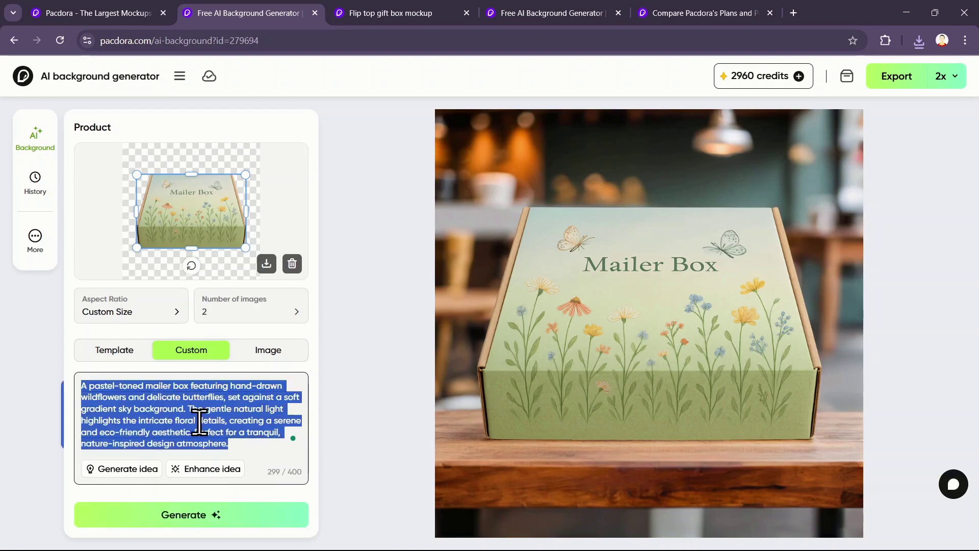
pyautogui.click(177, 516)
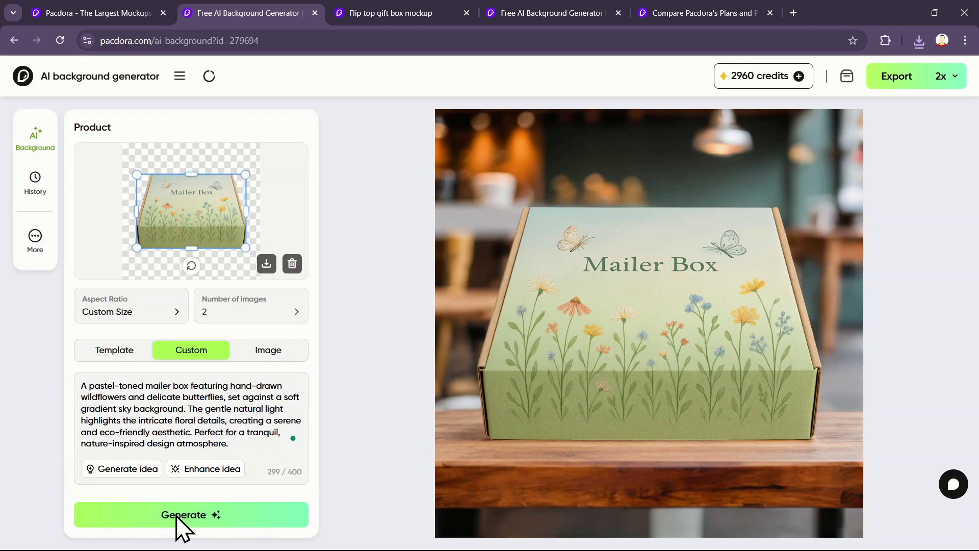
pyautogui.click(41, 134)
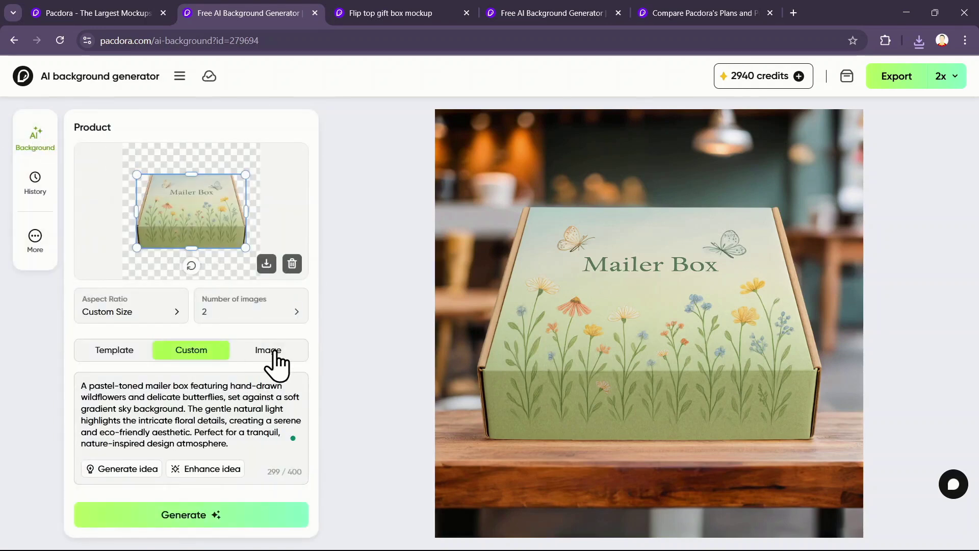
# View the reference image upload option and compare the two new pastel butterfly backgrounds in the generation history
pyautogui.click(268, 351)
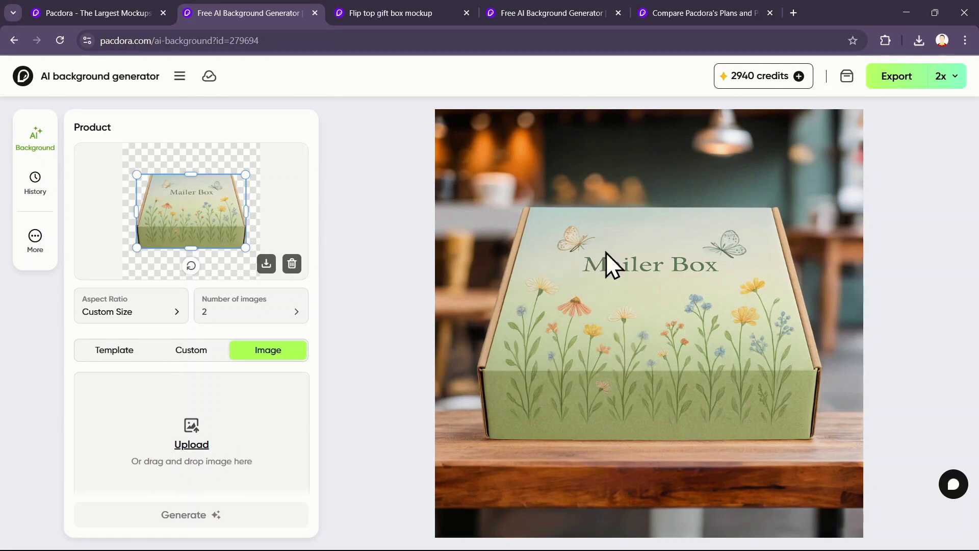
pyautogui.click(35, 180)
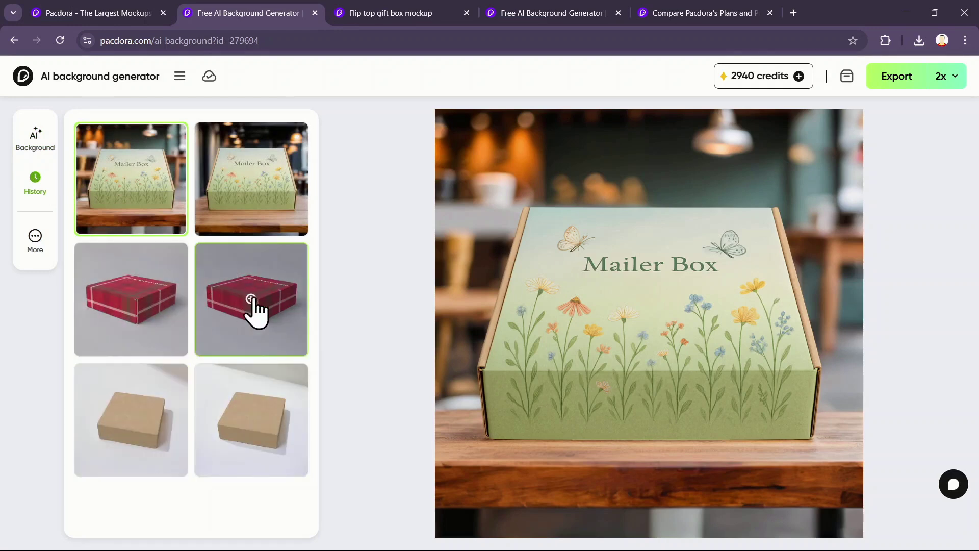
pyautogui.click(36, 186)
pyautogui.click(230, 197)
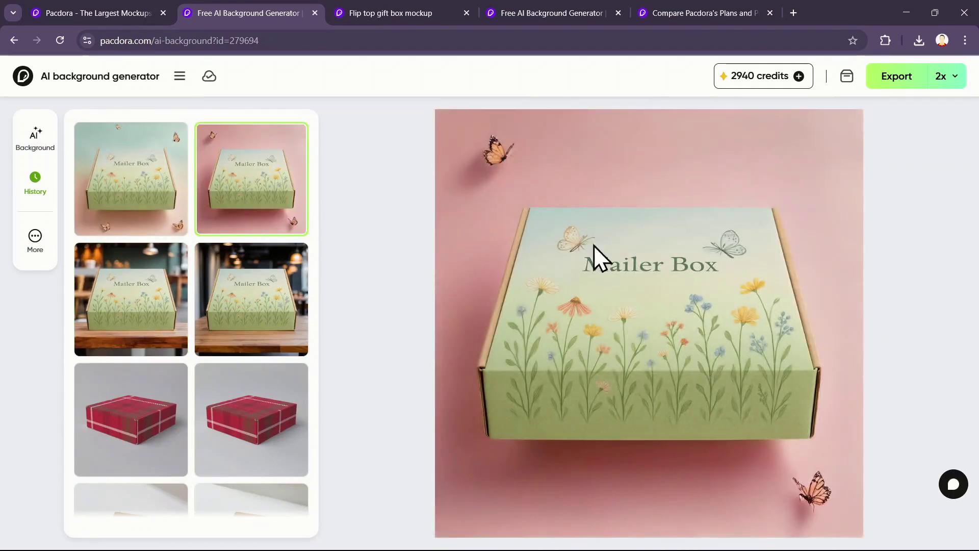
pyautogui.click(163, 182)
pyautogui.click(267, 202)
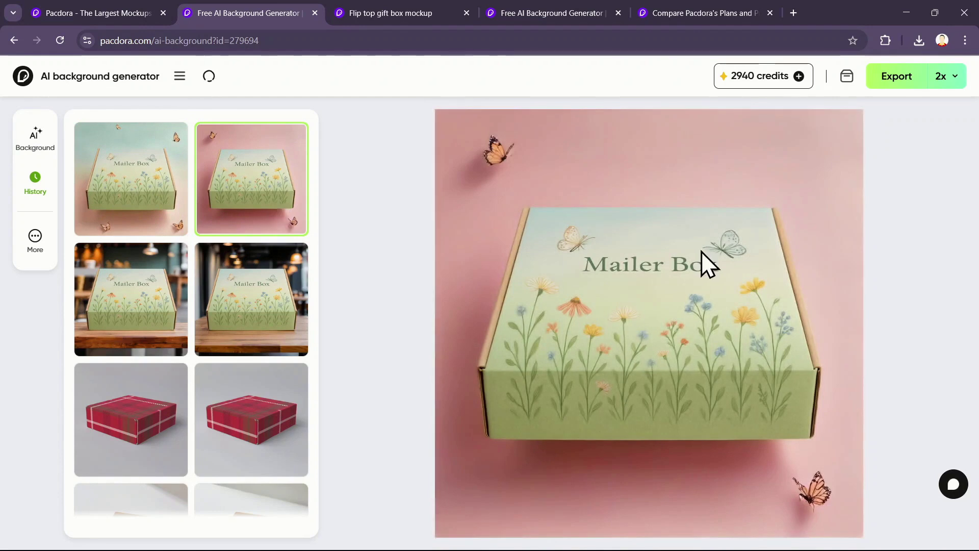
pyautogui.click(120, 197)
pyautogui.click(232, 198)
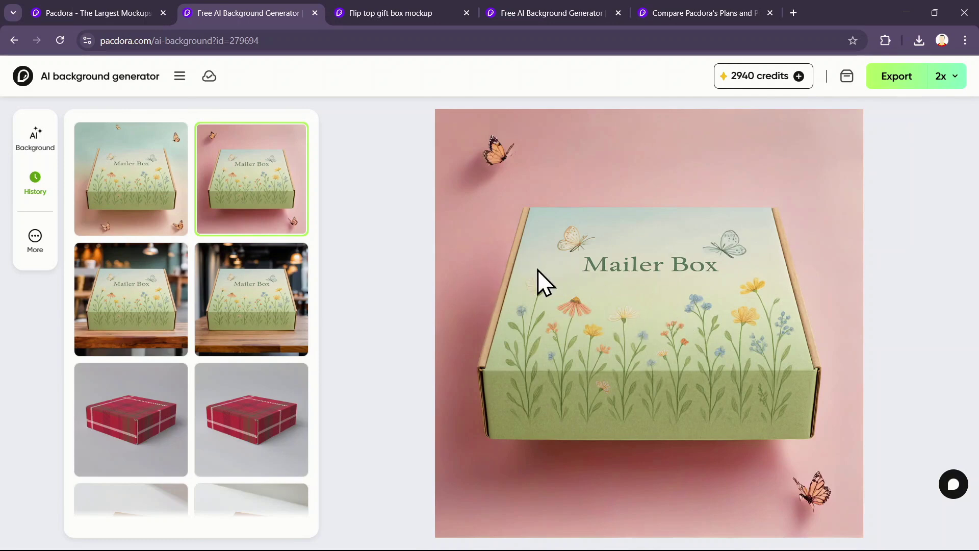
# Switch to the open Pacdora pricing page and compare the plans' monthly and yearly billing
pyautogui.click(704, 16)
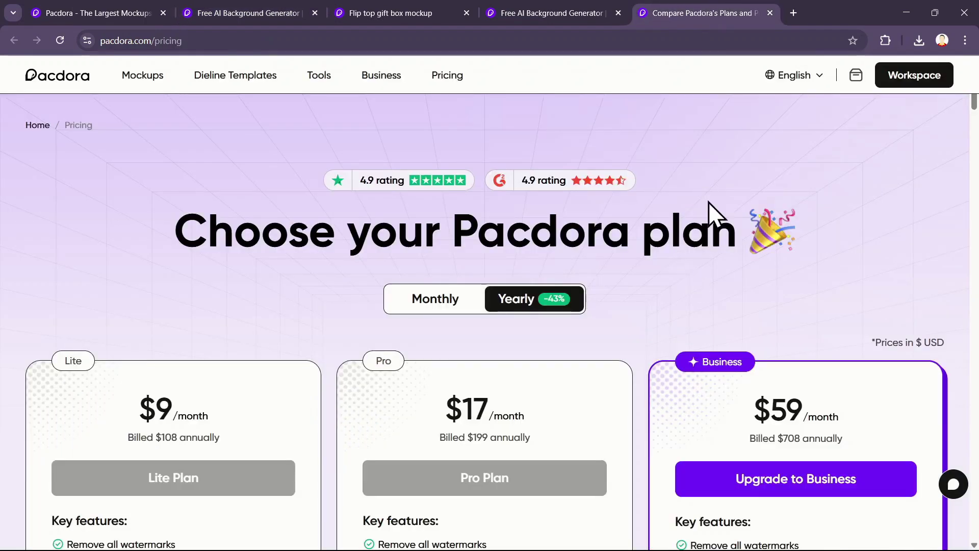
pyautogui.scroll(-4, 709, 201)
pyautogui.scroll(1, 392, 179)
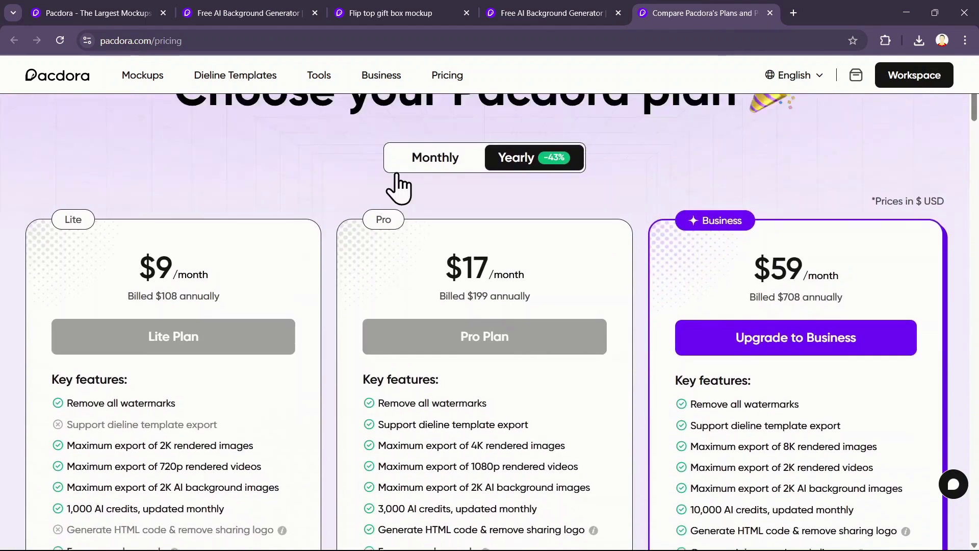
pyautogui.click(420, 180)
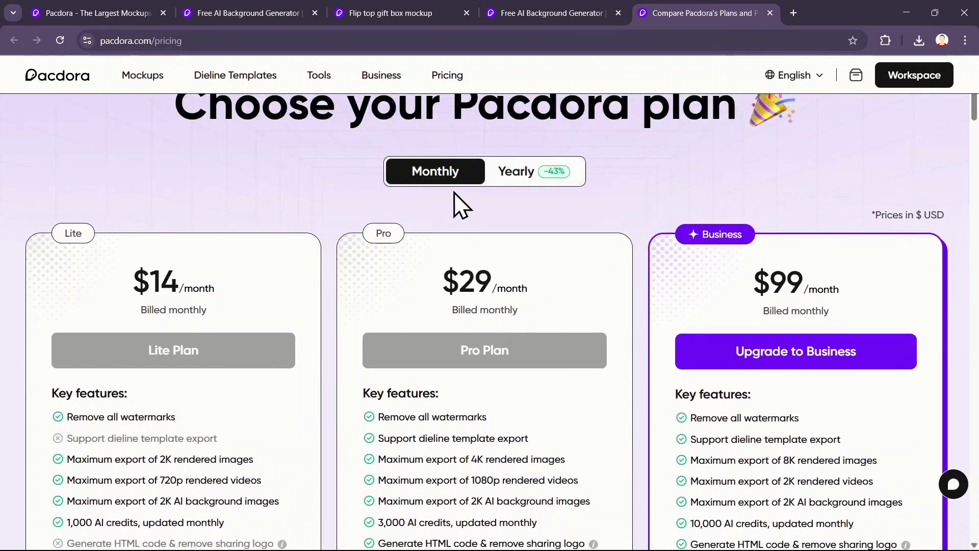
pyautogui.click(512, 177)
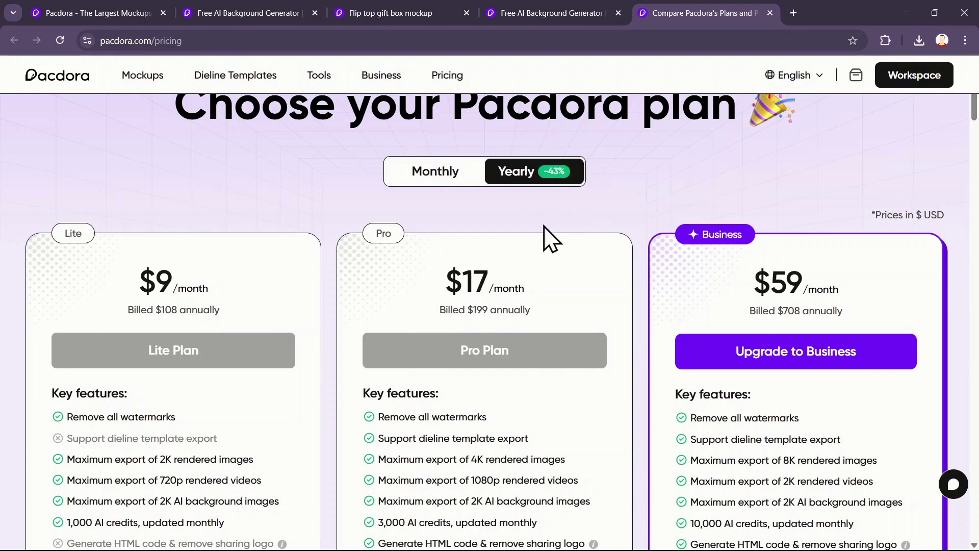
pyautogui.scroll(-1, 566, 202)
pyautogui.scroll(1, 587, 196)
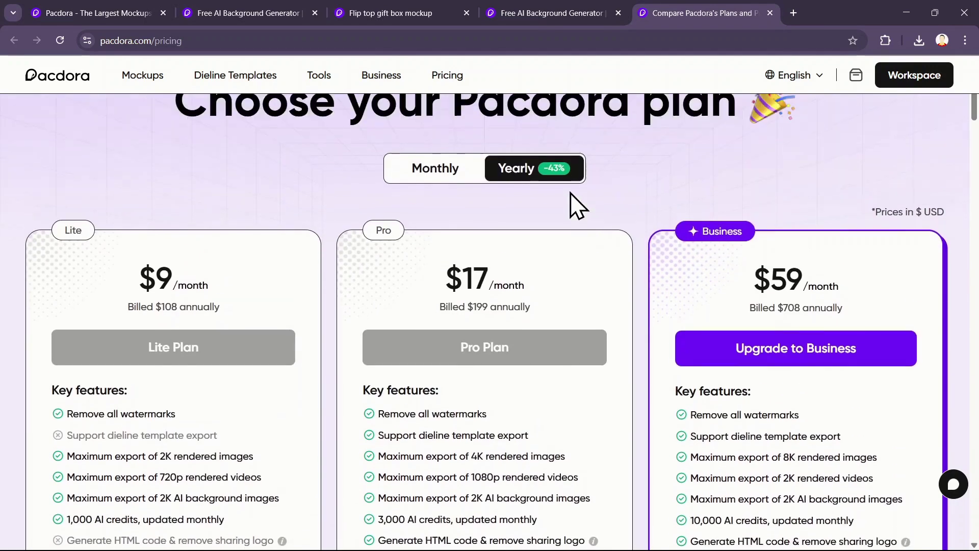
# Show monthly billing and review the prices of the Lite, Pro and Business plans
pyautogui.click(444, 189)
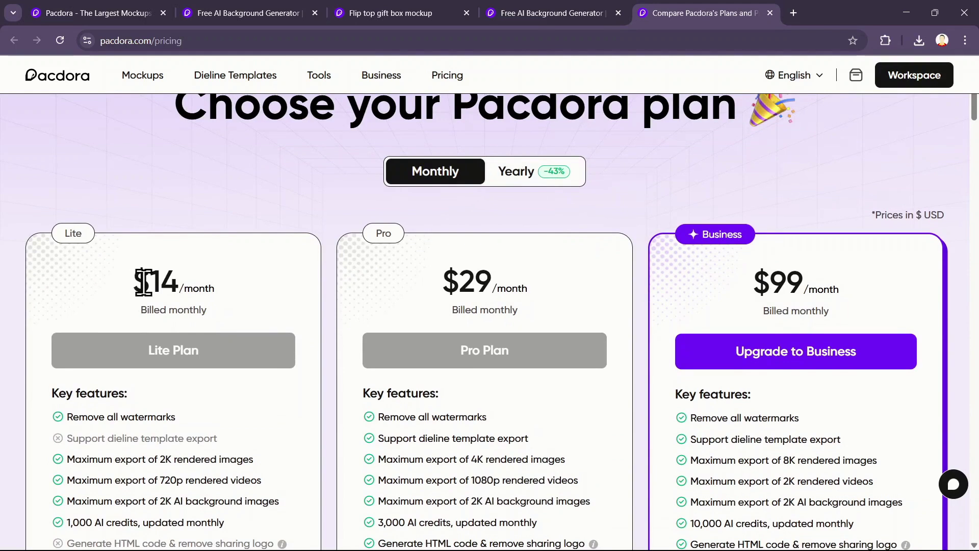
pyautogui.moveTo(144, 282); pyautogui.dragTo(237, 295)
pyautogui.click(459, 294)
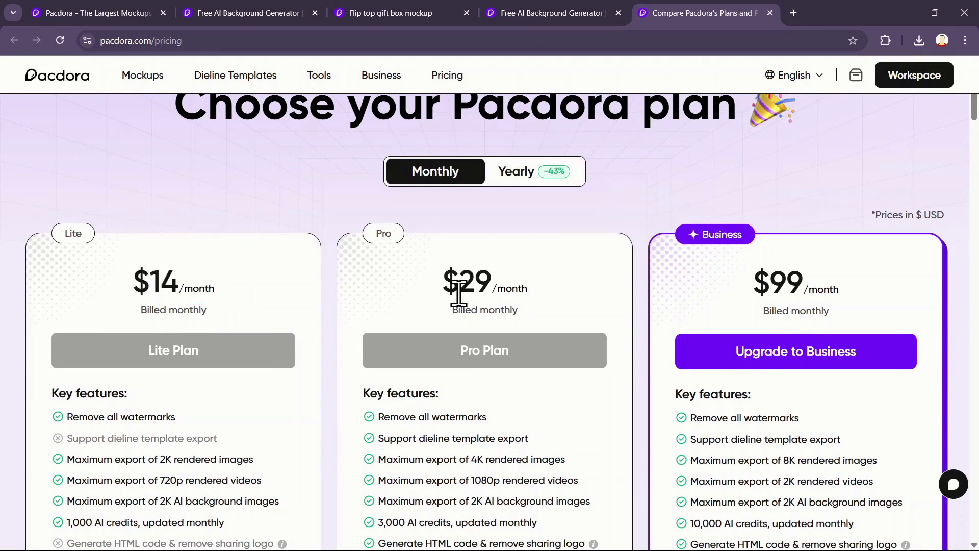
pyautogui.moveTo(458, 294); pyautogui.dragTo(529, 289)
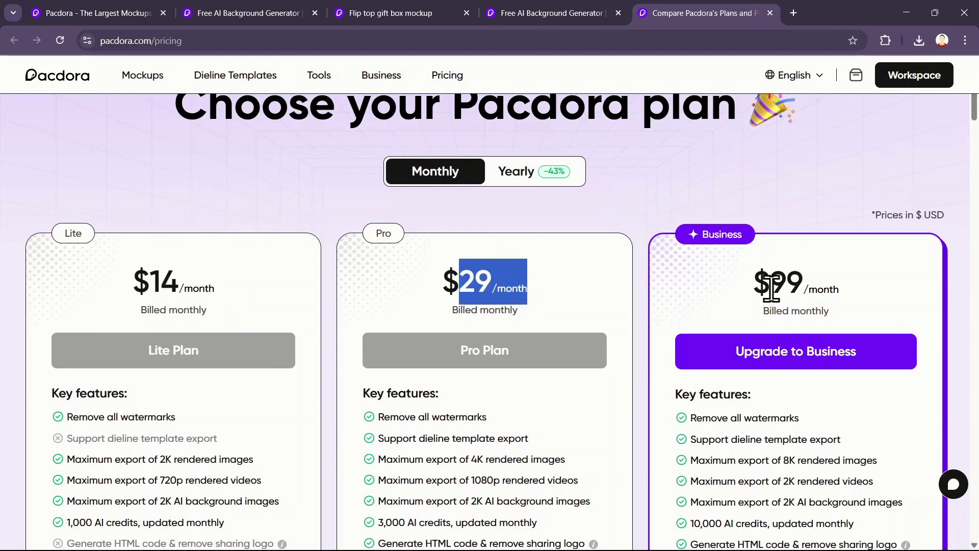
pyautogui.moveTo(771, 288); pyautogui.dragTo(845, 287)
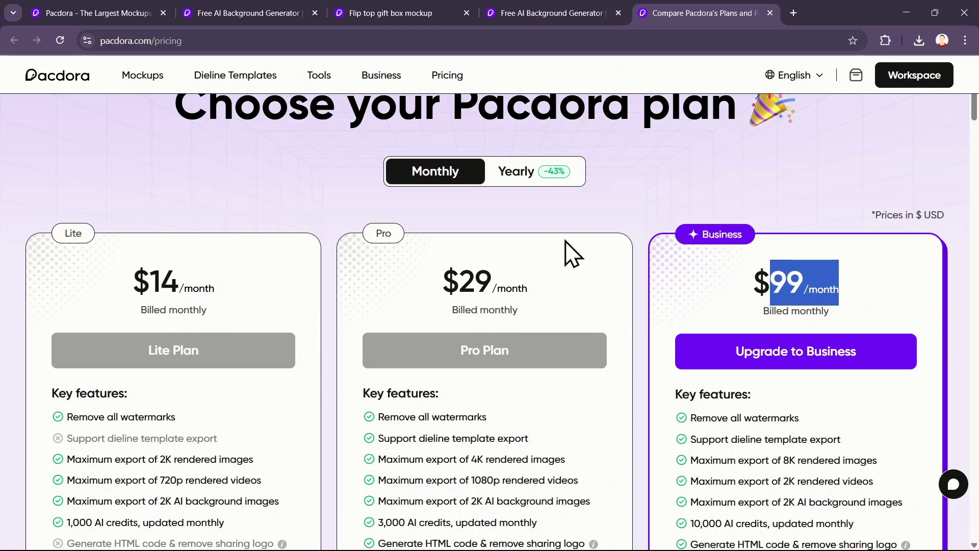
# Examine the key features of the three plans, including the Lite plan's monthly AI credits
pyautogui.scroll(-2, 566, 245)
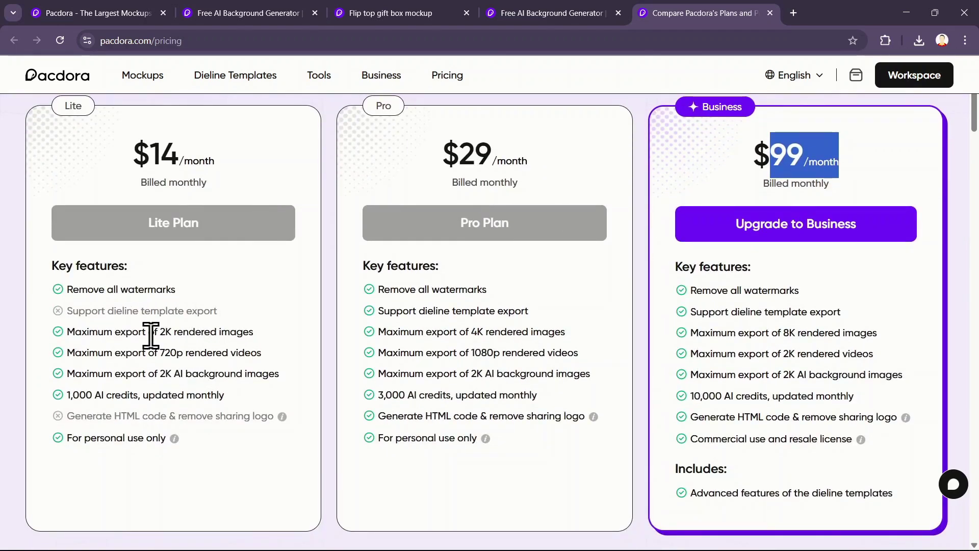
pyautogui.scroll(1, 483, 276)
pyautogui.scroll(-2, 384, 280)
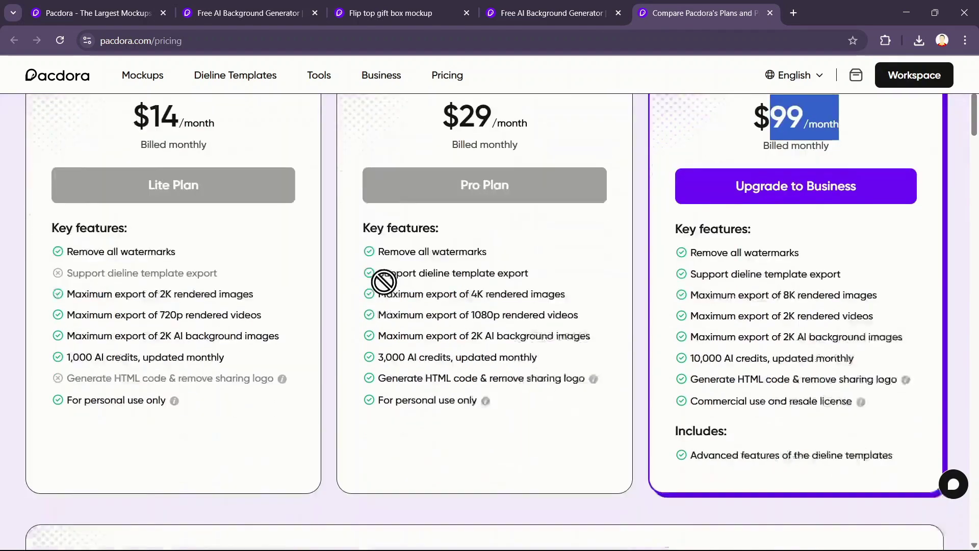
pyautogui.doubleClick(84, 332)
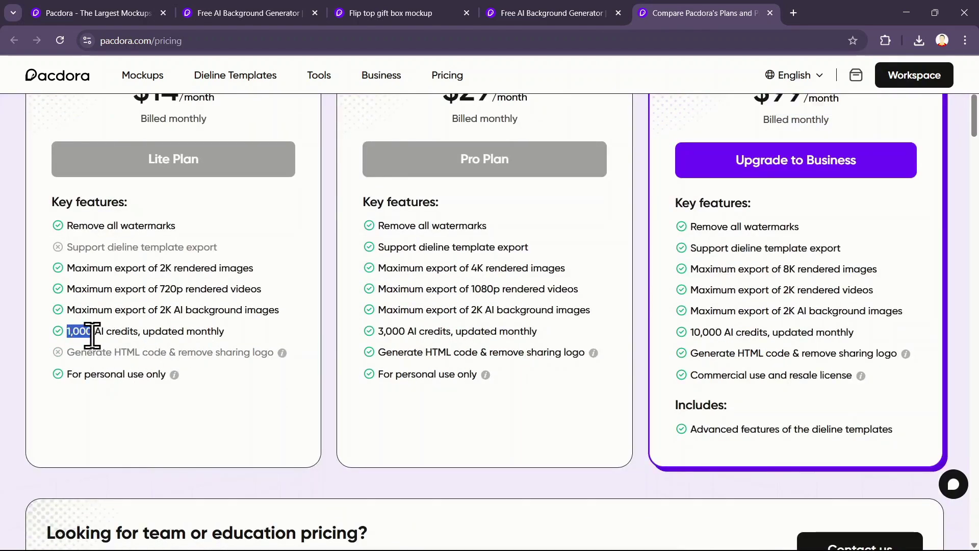
# Open the checkout for the Business plan with yearly billing and apply the promotion code TECH
pyautogui.scroll(3, 546, 350)
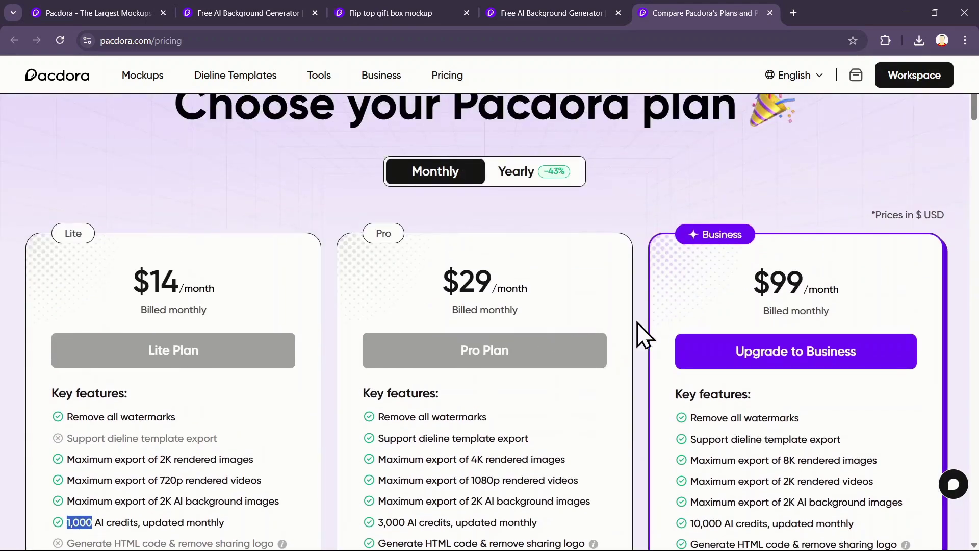
pyautogui.click(511, 170)
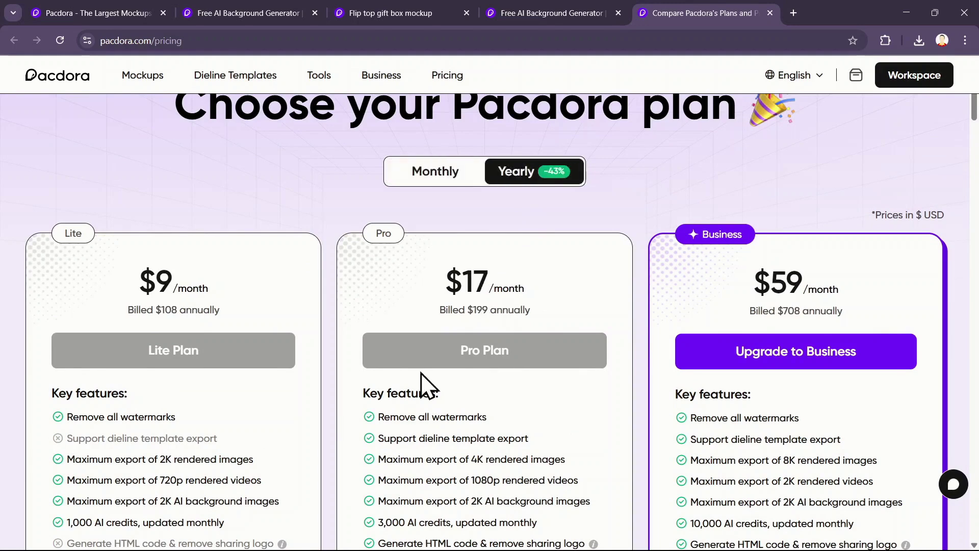
pyautogui.click(759, 352)
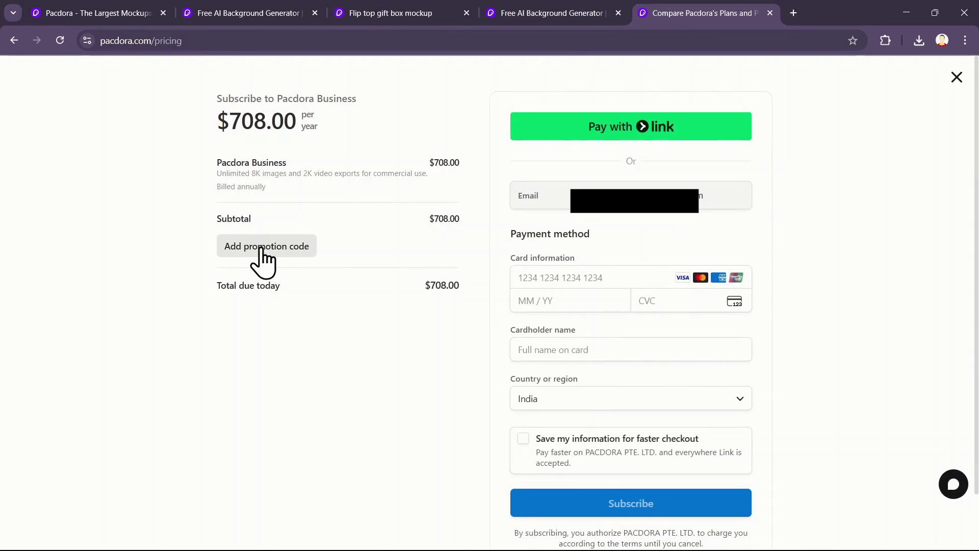
pyautogui.click(260, 245)
pyautogui.write('TECH')
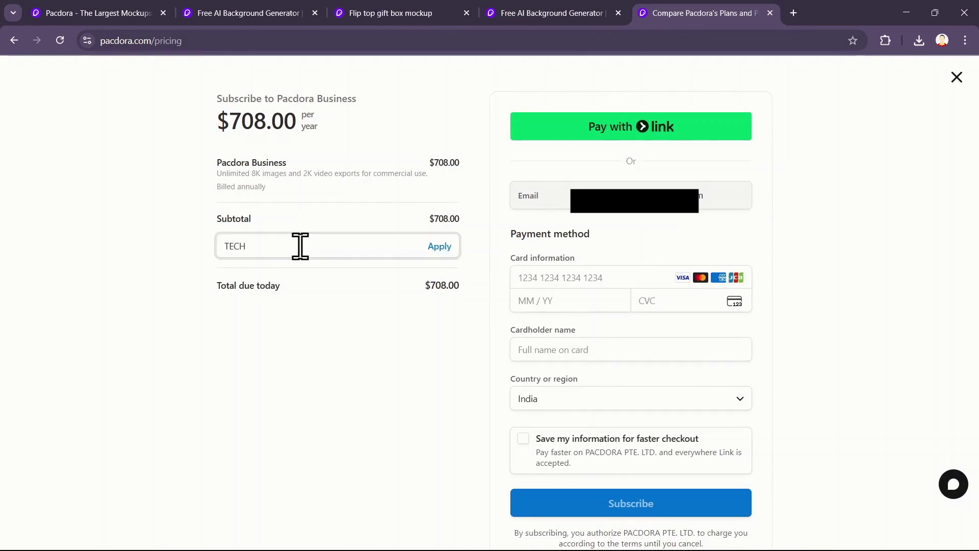
pyautogui.click(440, 252)
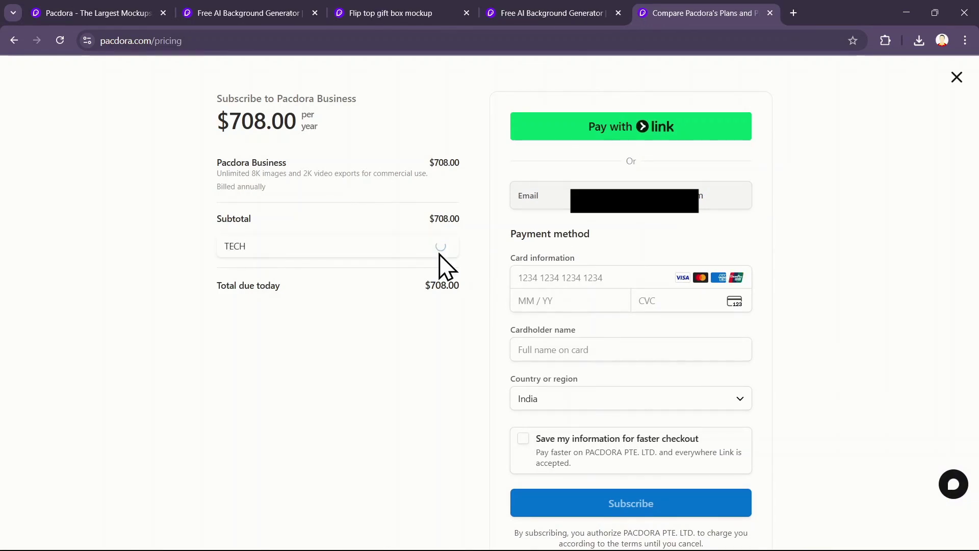
pyautogui.moveTo(219, 264); pyautogui.dragTo(251, 274)
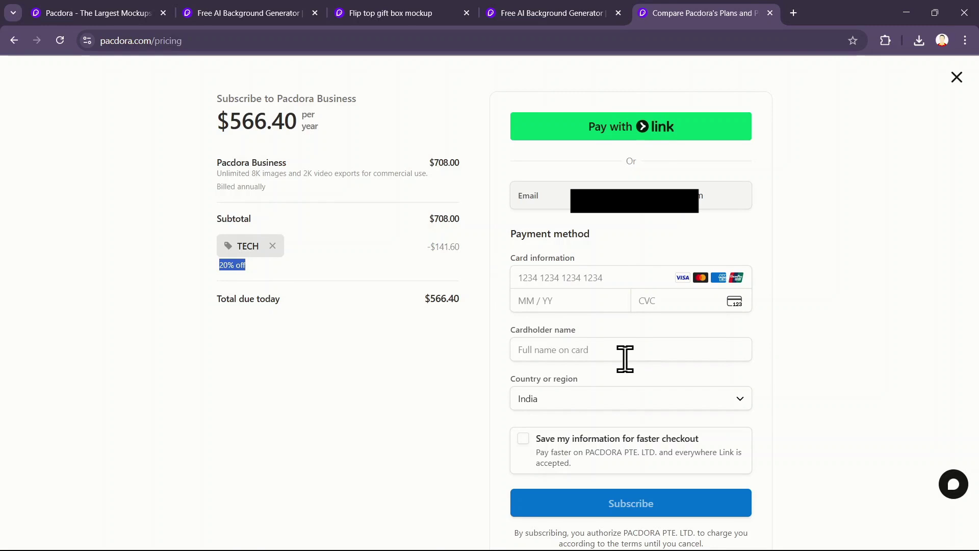